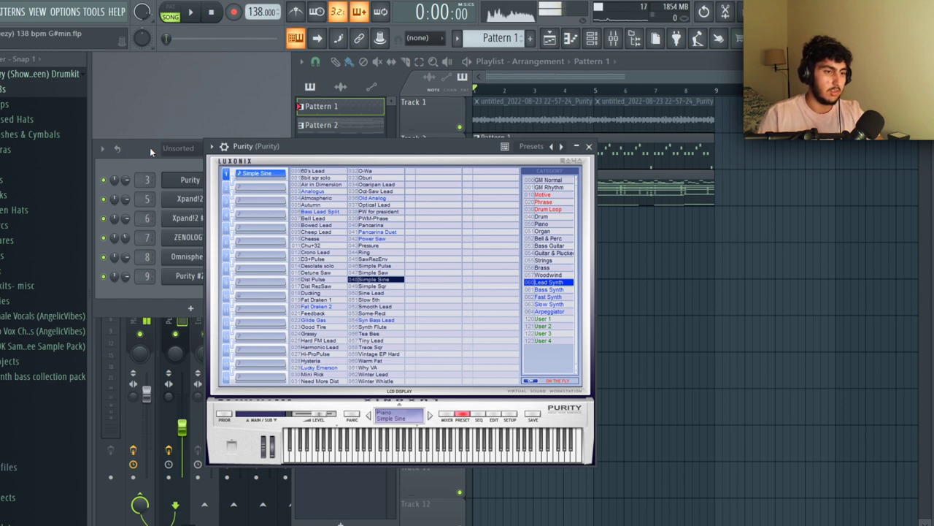
# Step: Open the Purity melody in the piano roll and select its repeating D5-row notes
pyautogui.press('F7')
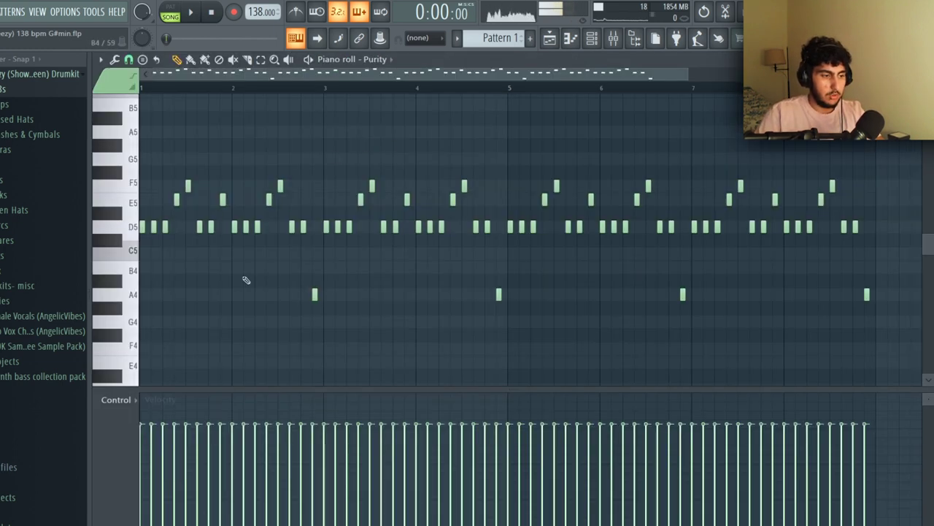
pyautogui.click(143, 229)
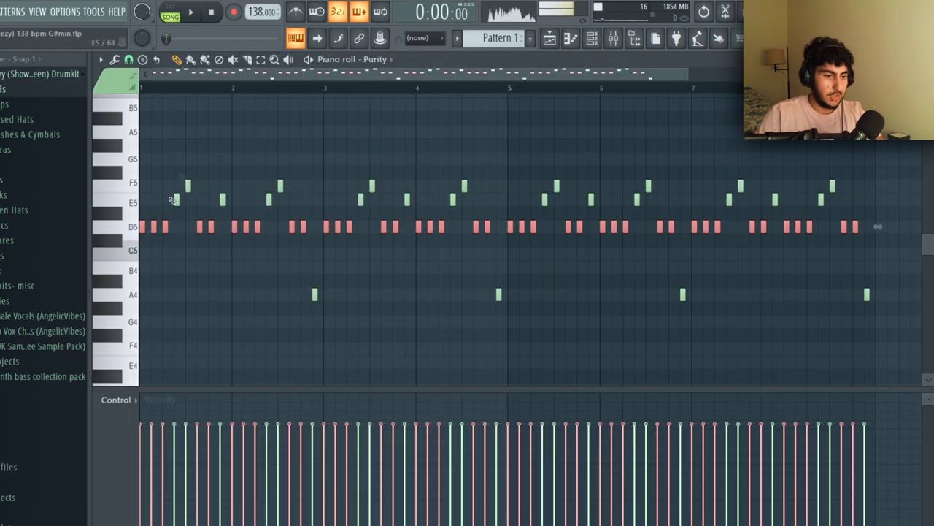
pyautogui.hotkey('ctrl', 'd')
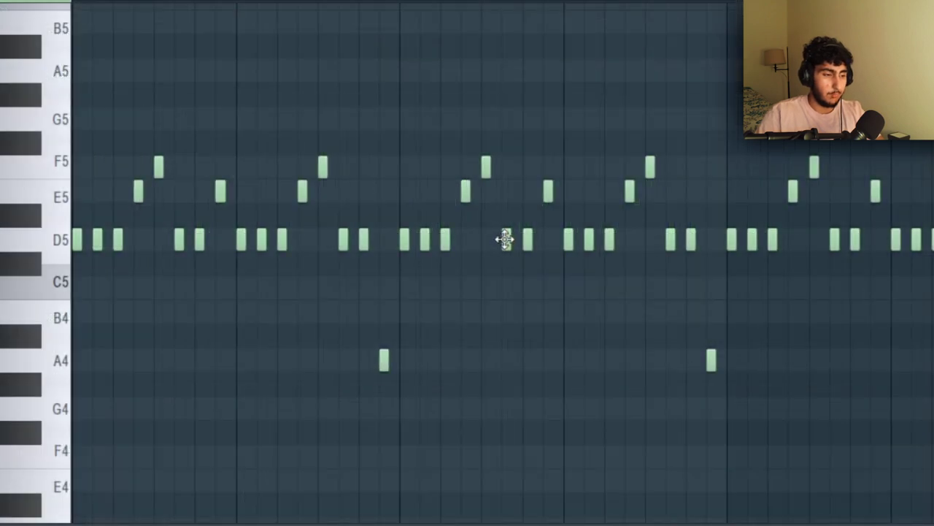
pyautogui.click(9, 238)
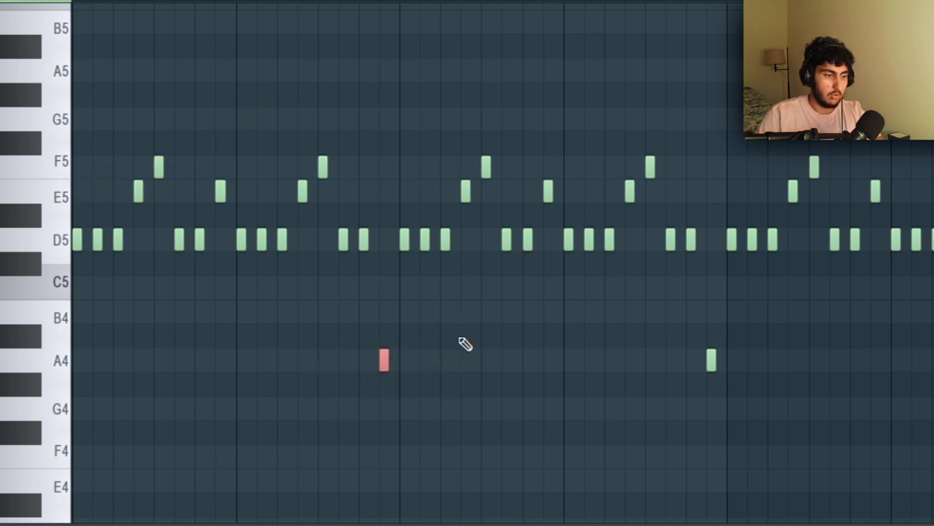
pyautogui.hotkey('ctrl', 'd')
# Step: Time-select bars 1–3, clear the selection and play the Purity melody
pyautogui.moveTo(328, 92); pyautogui.dragTo(141, 91)
pyautogui.scroll(-3, 438, 182)
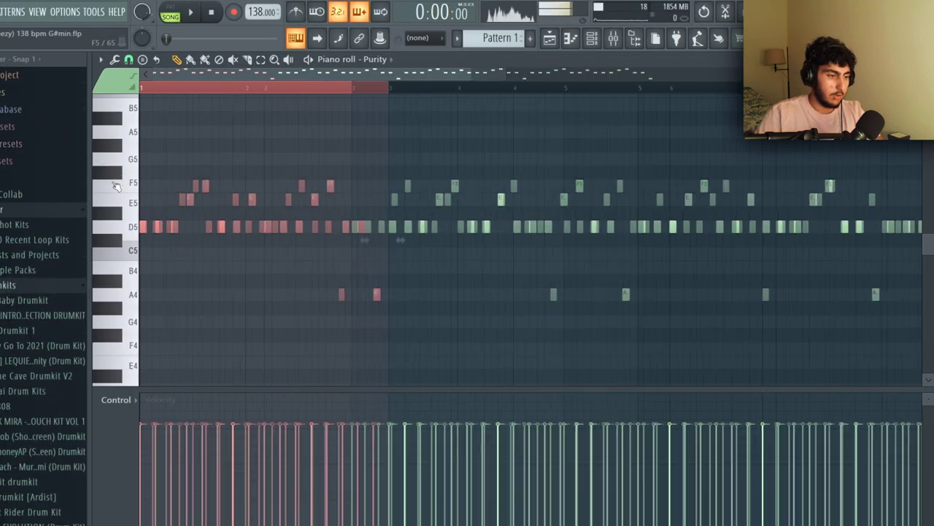
pyautogui.scroll(4, 467, 182)
pyautogui.scroll(-2, 495, 178)
pyautogui.scroll(-2, 377, 163)
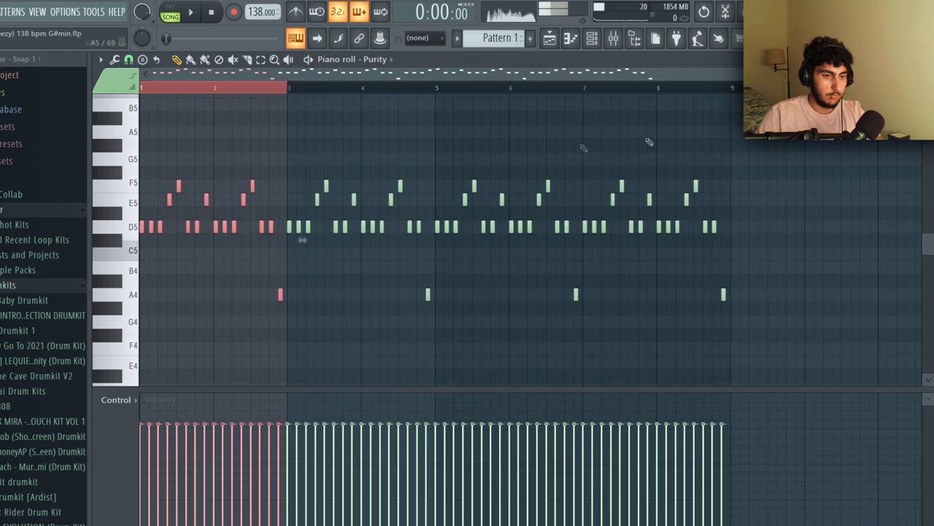
pyautogui.hotkey('ctrl', 'd')
pyautogui.scroll(1, 264, 157)
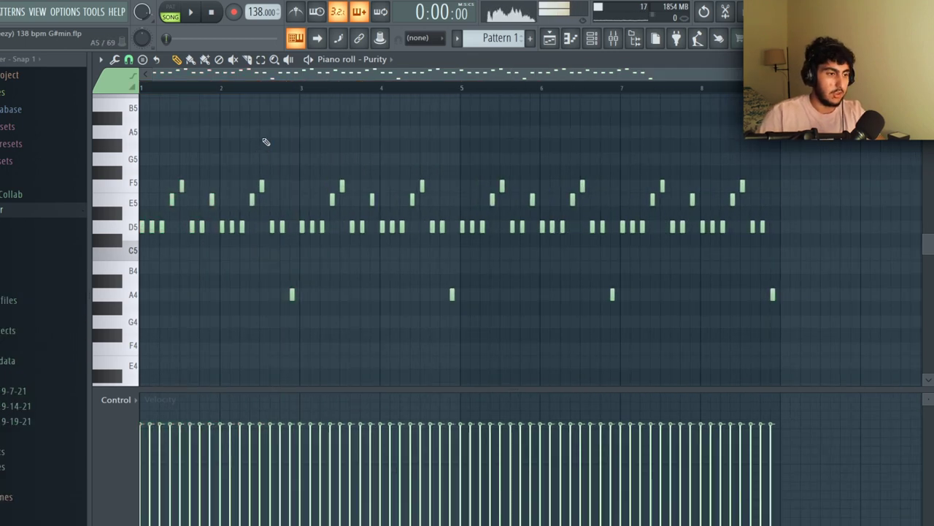
pyautogui.press('space')
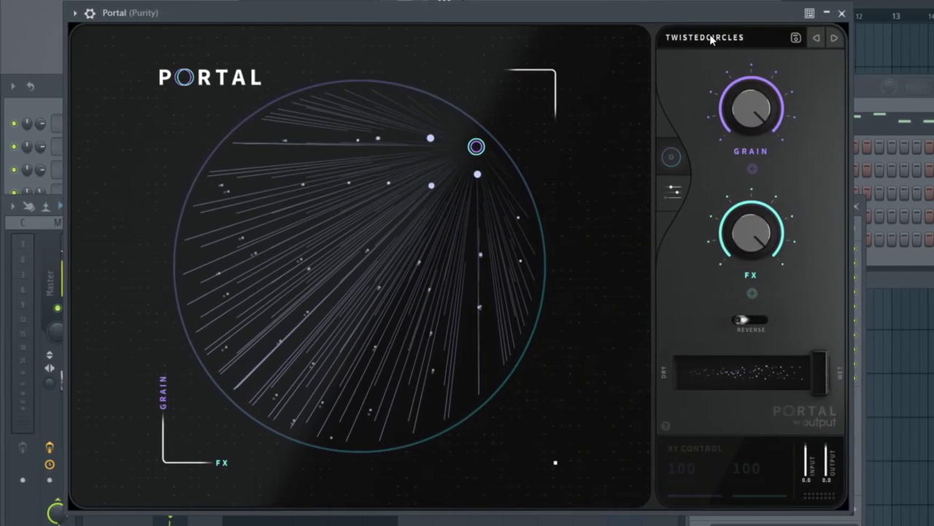
# Step: Browse the Portal preset list from the TwistedCircles preset on the Purity sound
pyautogui.click(715, 38)
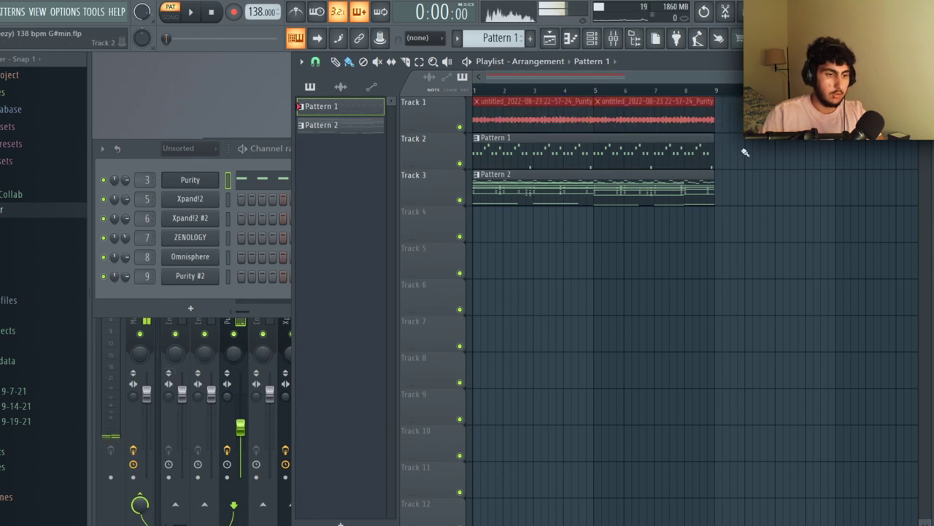
# Step: Select both Purity audio clips on Track 1, then view and close the clip's settings
pyautogui.click(713, 117)
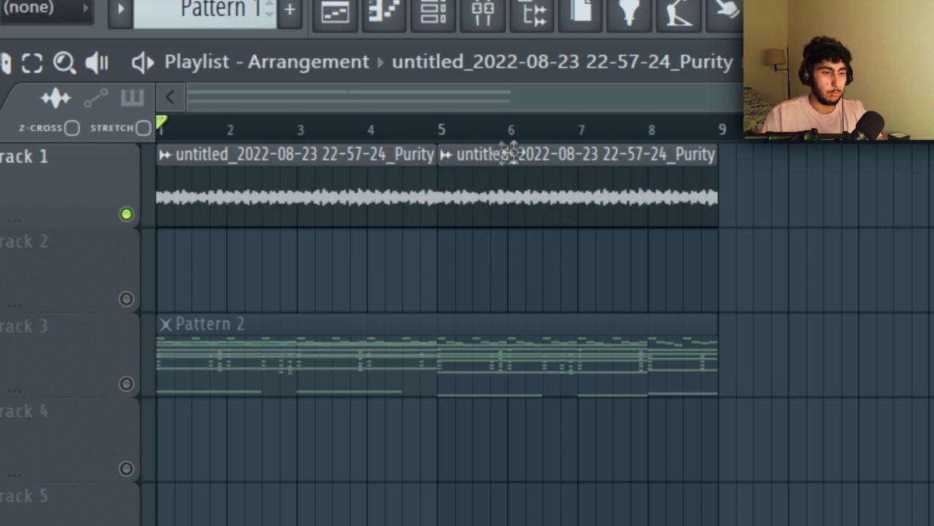
pyautogui.moveTo(832, 218); pyautogui.dragTo(296, 211)
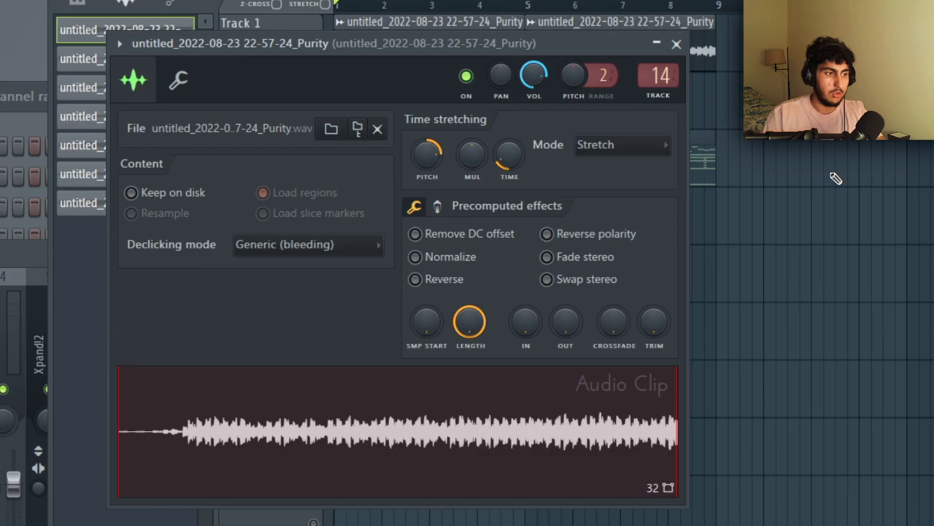
pyautogui.press('Escape')
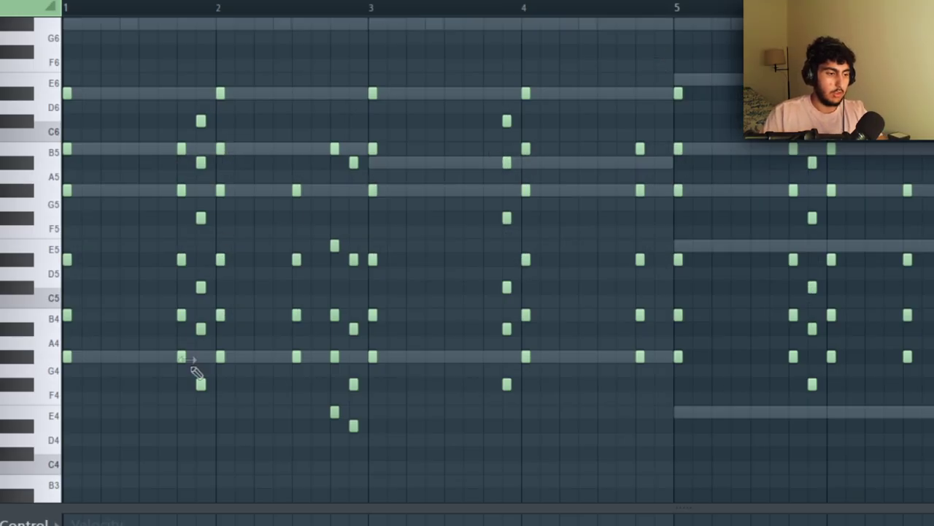
# Step: Select the first bar's D5, B4 and G4 brass notes and play the Xpand!2 chord progression
pyautogui.scroll(3, 17, 371)
pyautogui.moveTo(147, 389); pyautogui.dragTo(14, 252)
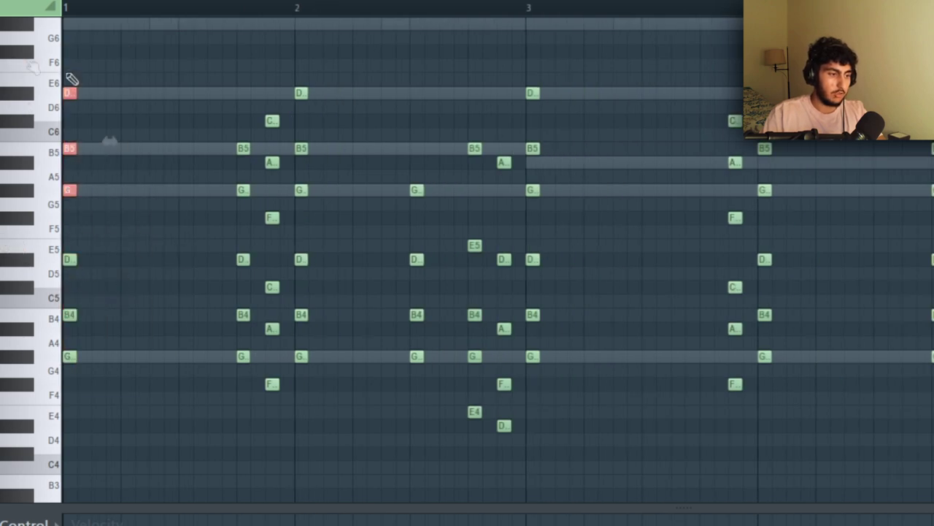
pyautogui.scroll(3, 183, 277)
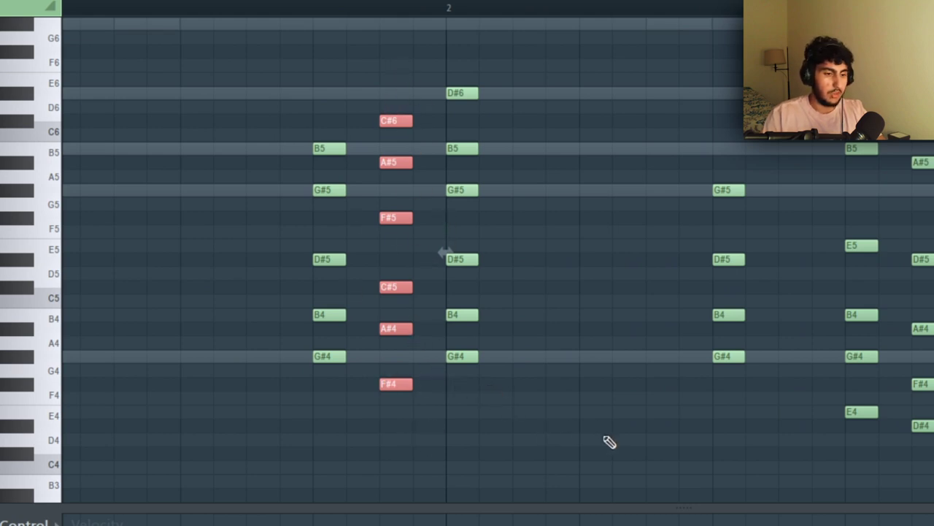
pyautogui.scroll(-3, 609, 446)
pyautogui.scroll(-2, 626, 401)
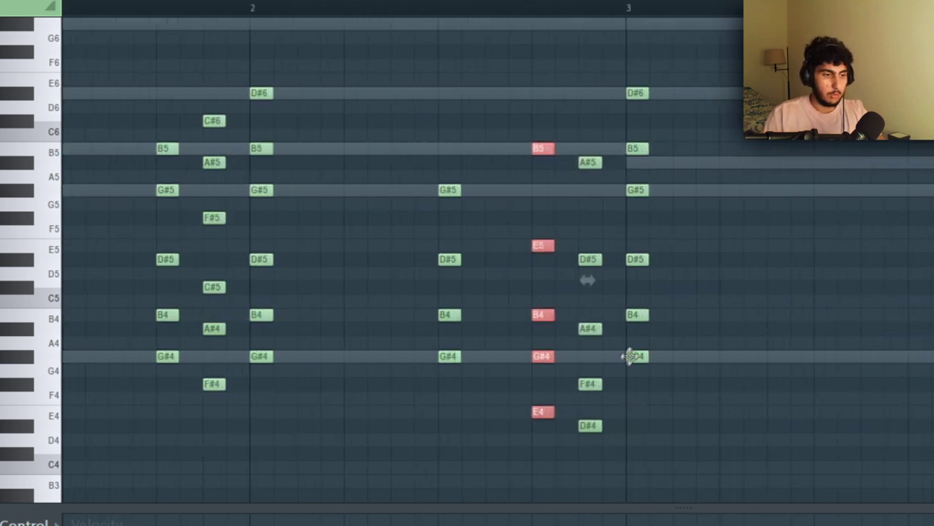
pyautogui.scroll(3, 625, 355)
pyautogui.scroll(-4, 475, 386)
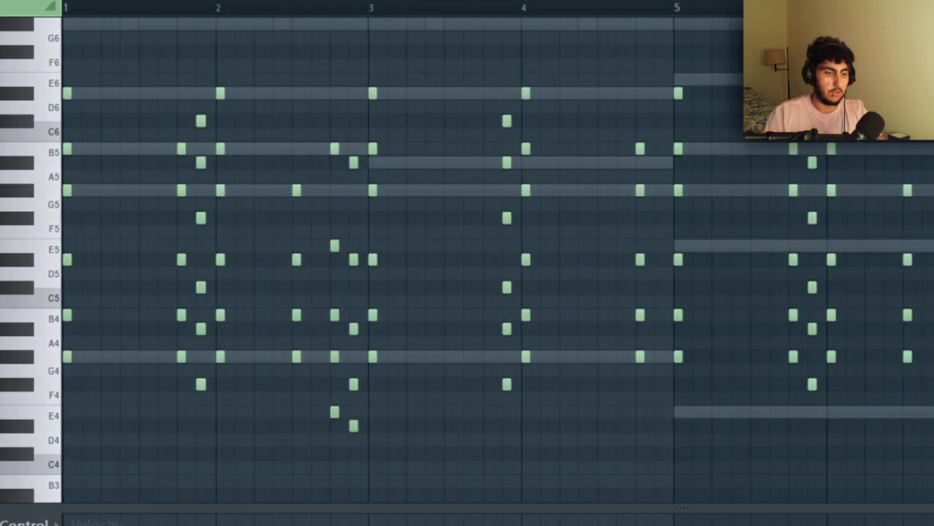
pyautogui.press('space')
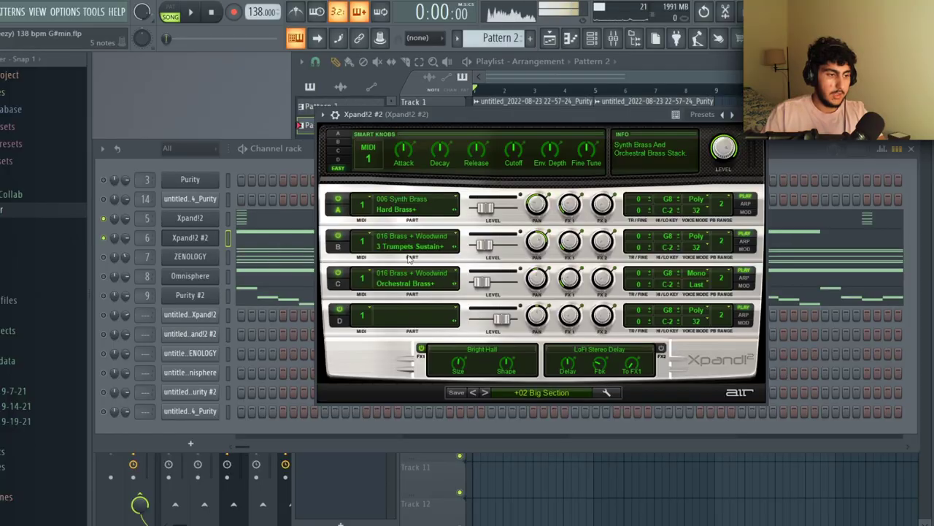
# Step: Open the Xpand!2 #2 piano roll and play its low-note pattern
pyautogui.click(270, 240)
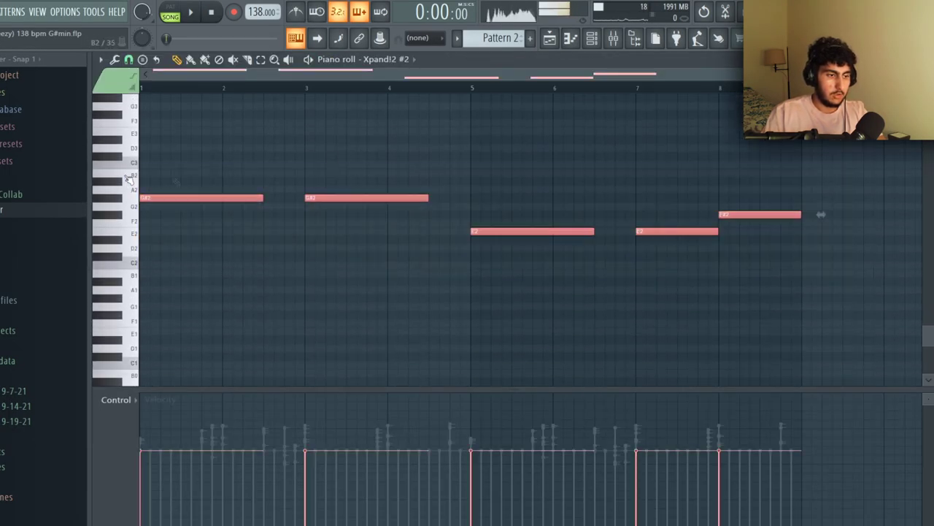
pyautogui.press('space')
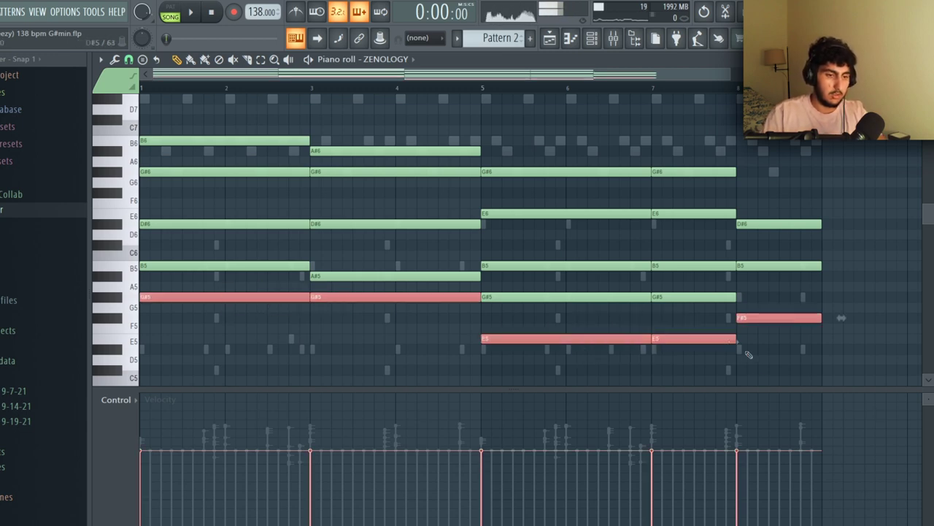
# Step: Box-select then deselect the ZENOLOGY string chords, play them, and bring Gross Beat forward
pyautogui.moveTo(250, 281); pyautogui.dragTo(303, 138)
pyautogui.scroll(1, 367, 139)
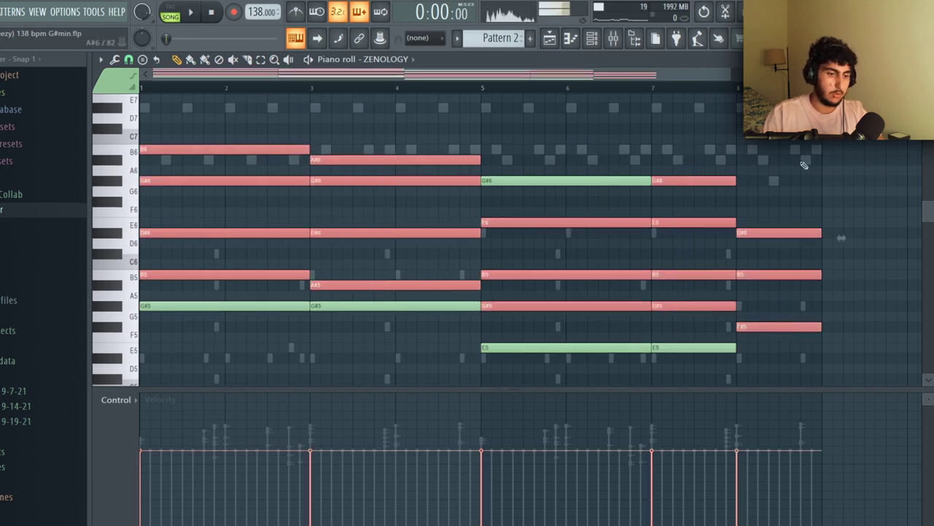
pyautogui.click(803, 165)
pyautogui.press('space')
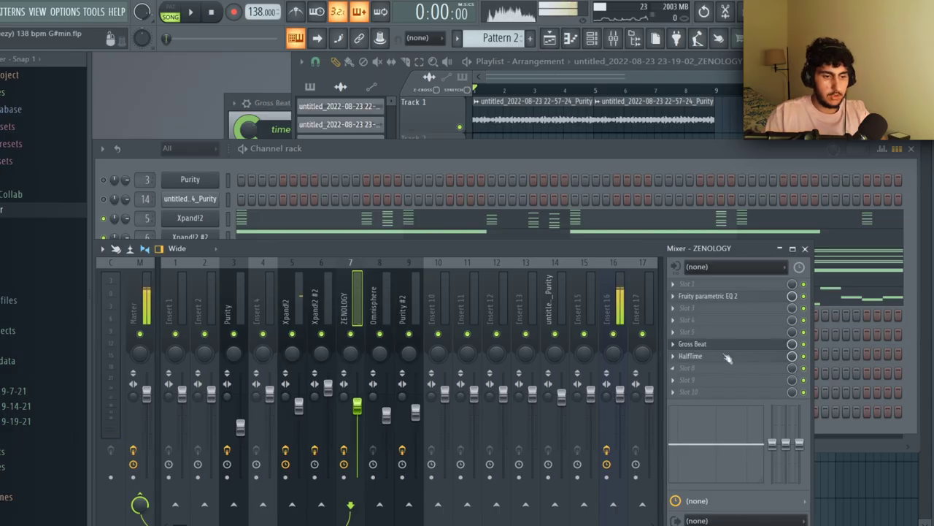
pyautogui.click(724, 345)
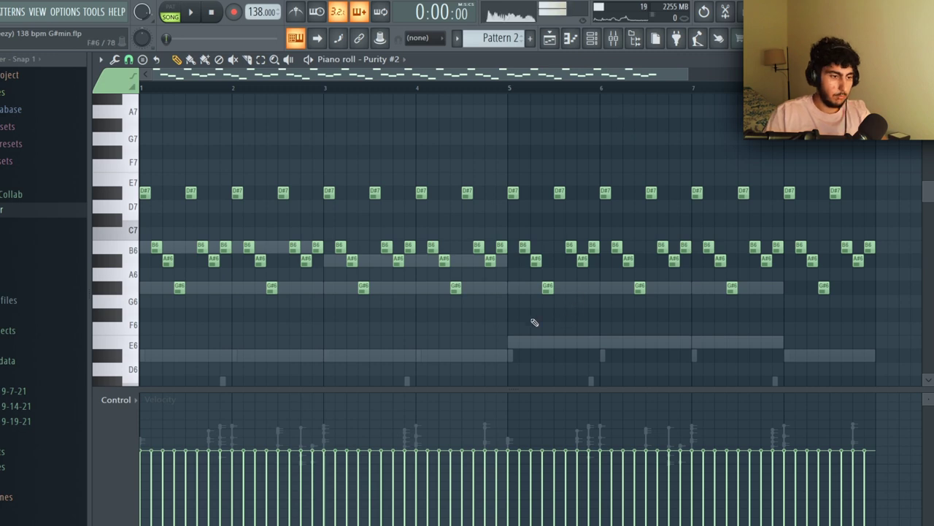
# Step: Replay the Purity #2 bell melody and close its band-limited Parametric EQ 2 after reviewing it
pyautogui.scroll(-2, 342, 304)
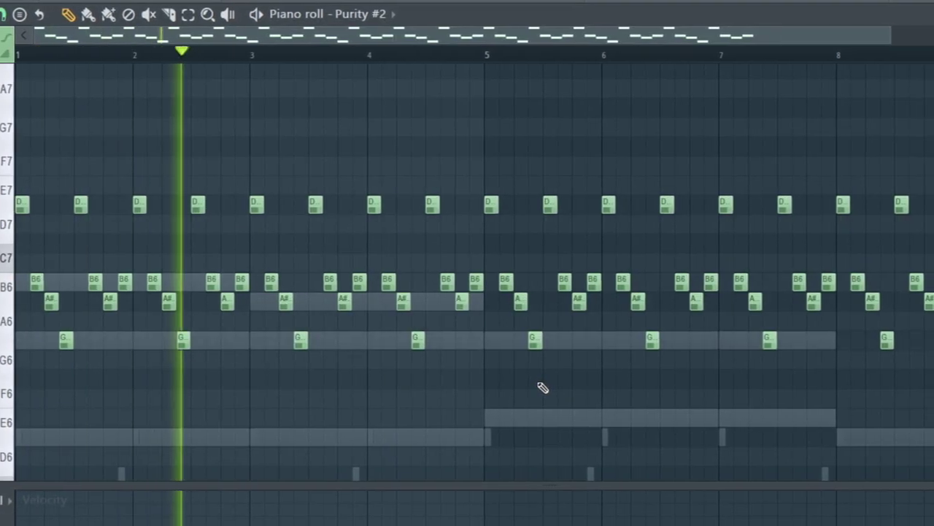
pyautogui.press('space')
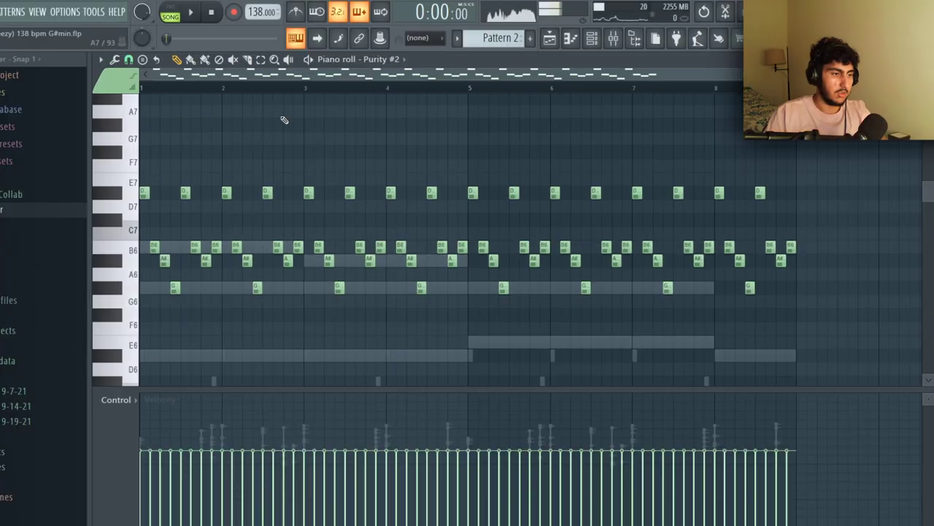
pyautogui.press('space')
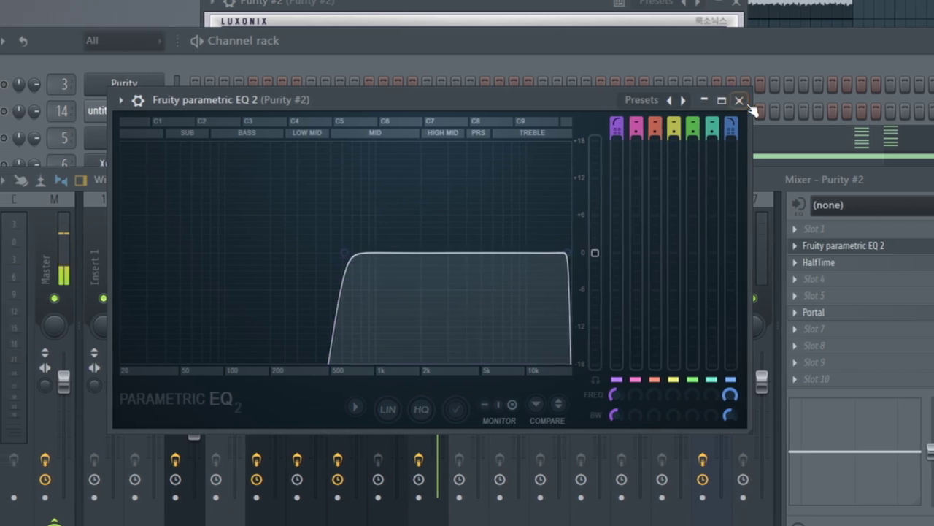
pyautogui.click(711, 100)
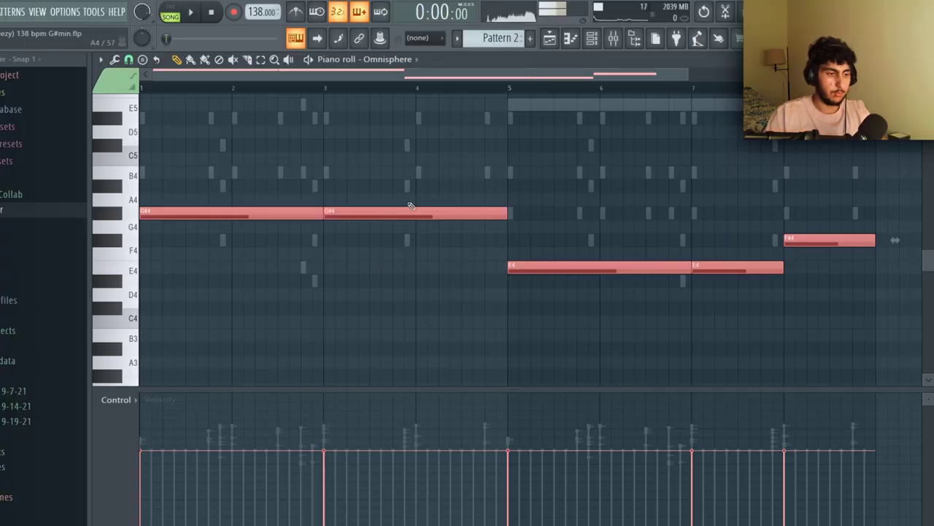
# Step: Play the Omnisphere Growler Moog Bass line of G#4, E4 and F#4 notes
pyautogui.press('space')
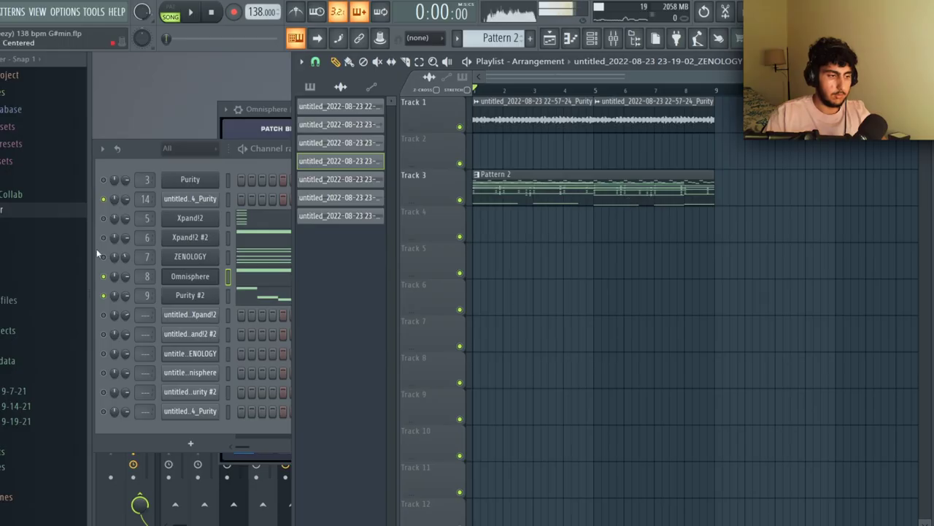
# Step: Bring up the Playlist and switch to Arrangement_2, zooming to view the beat's tracks
pyautogui.click(109, 257)
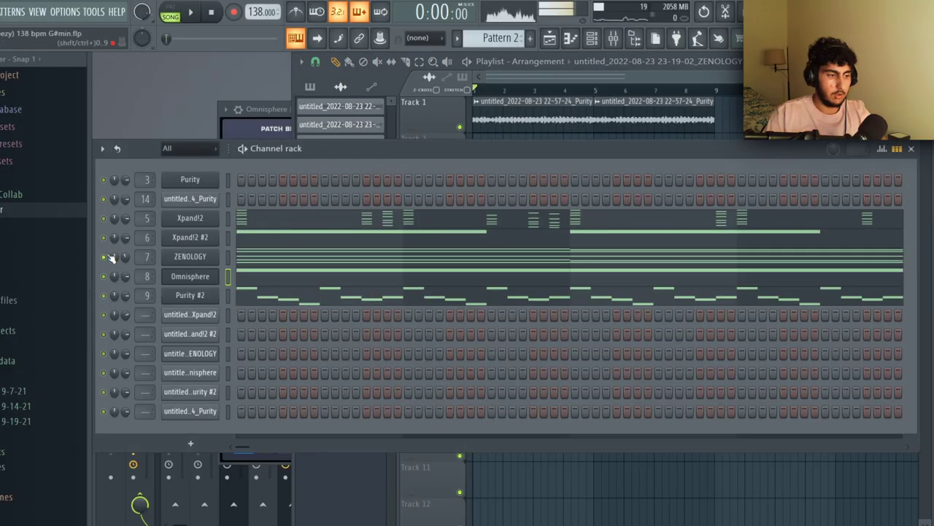
pyautogui.press('F5')
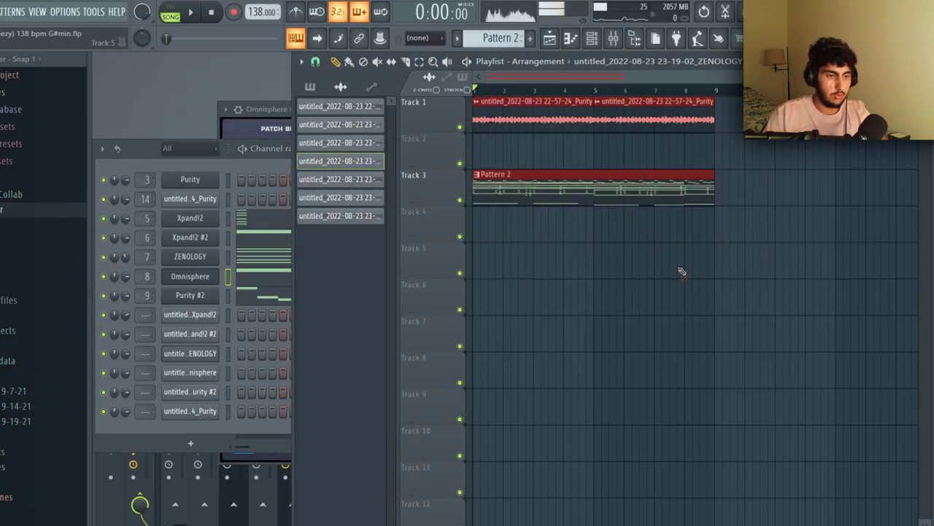
pyautogui.click(542, 62)
pyautogui.click(536, 96)
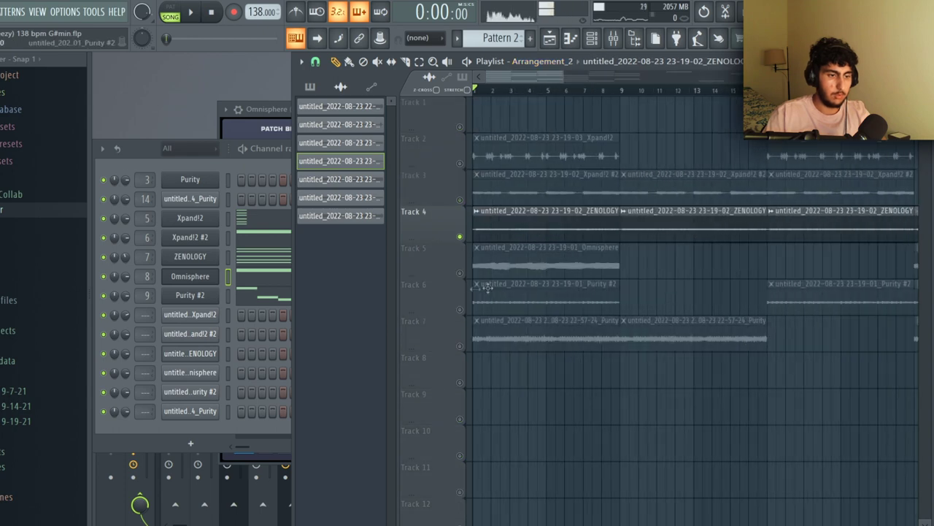
pyautogui.scroll(-2, 802, 294)
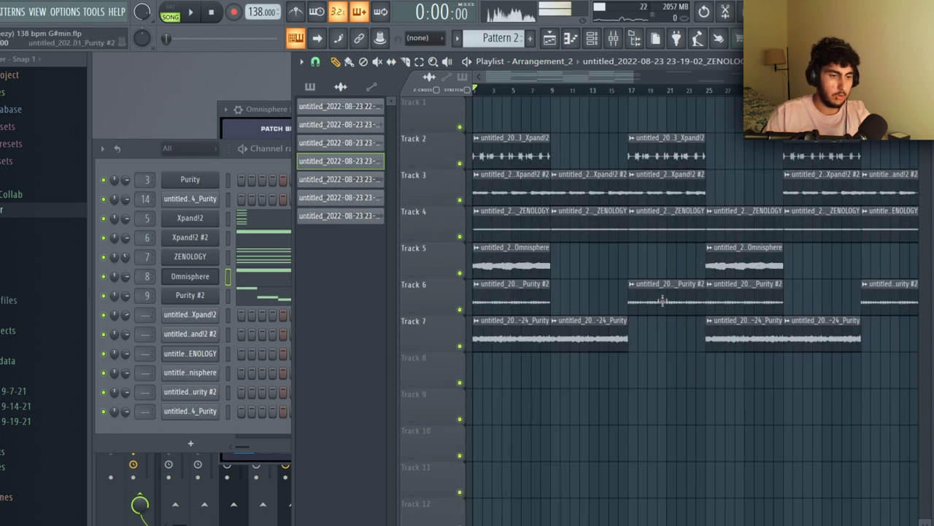
pyautogui.scroll(-1, 657, 293)
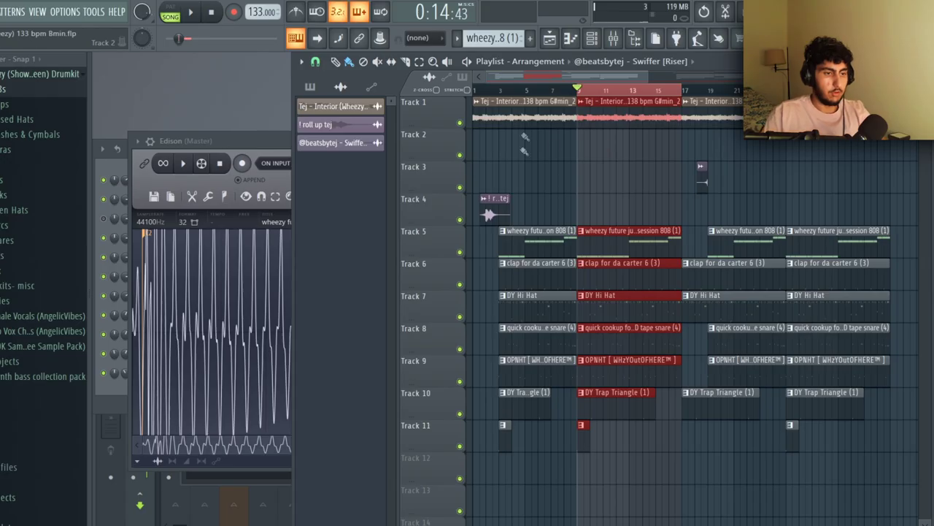
# Step: Open the Tej - Interior (Wheezy) loop clip's settings, then bring the Playlist back forward
pyautogui.doubleClick(619, 122)
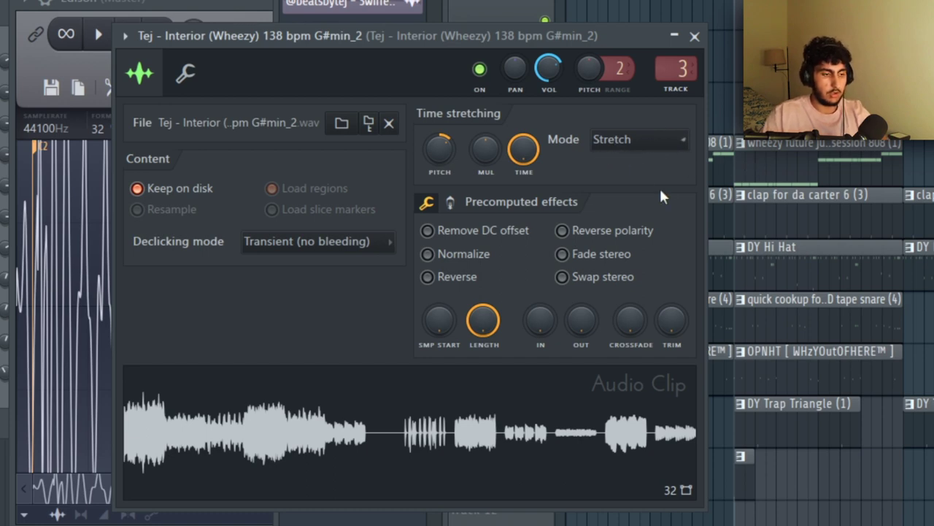
pyautogui.click(732, 105)
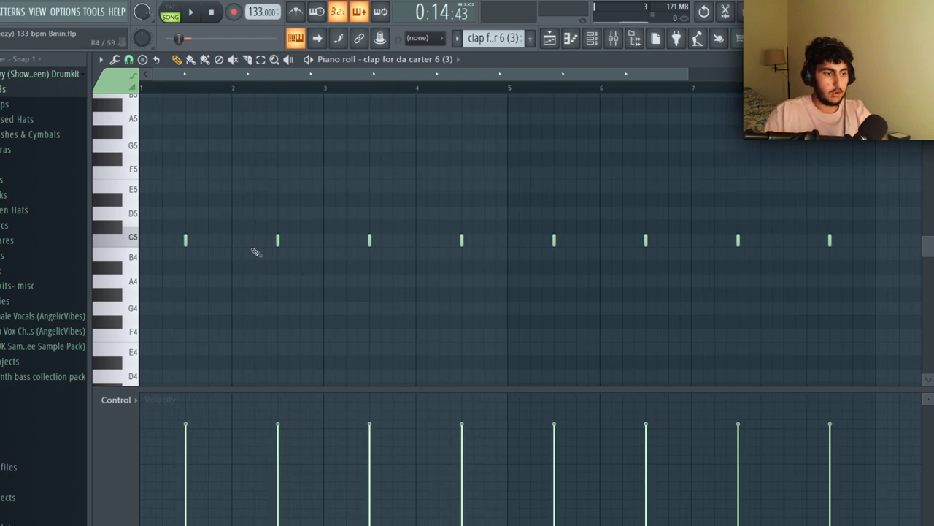
# Step: Select the first four clap notes and play the clap pattern
pyautogui.scroll(-1, 445, 194)
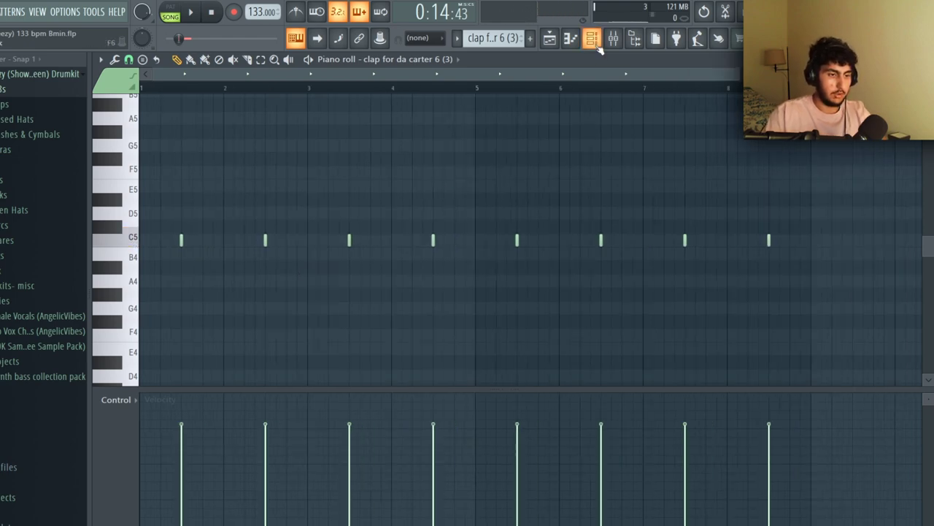
pyautogui.moveTo(460, 236); pyautogui.dragTo(141, 284)
pyautogui.press('space')
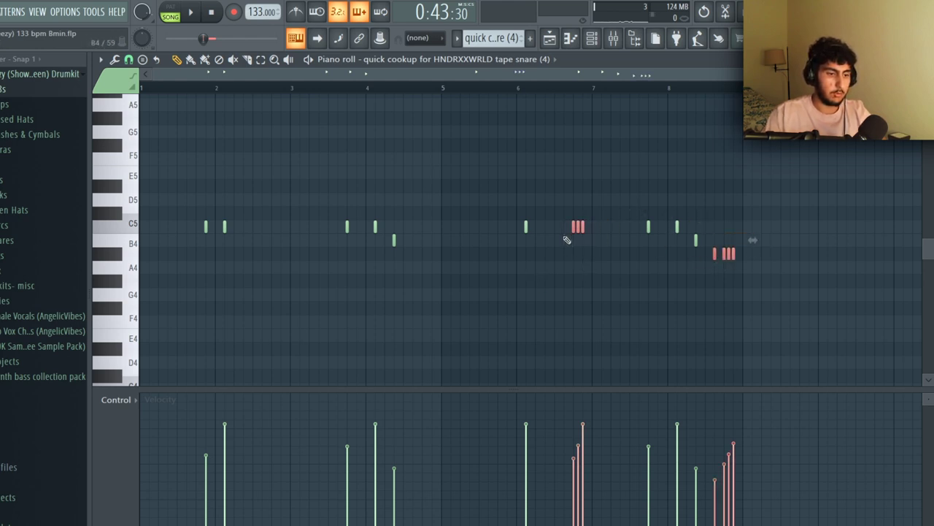
# Step: Set the piano-roll snap to 1/2 step and play the tape snare pattern
pyautogui.scroll(4, 567, 240)
pyautogui.scroll(-2, 563, 248)
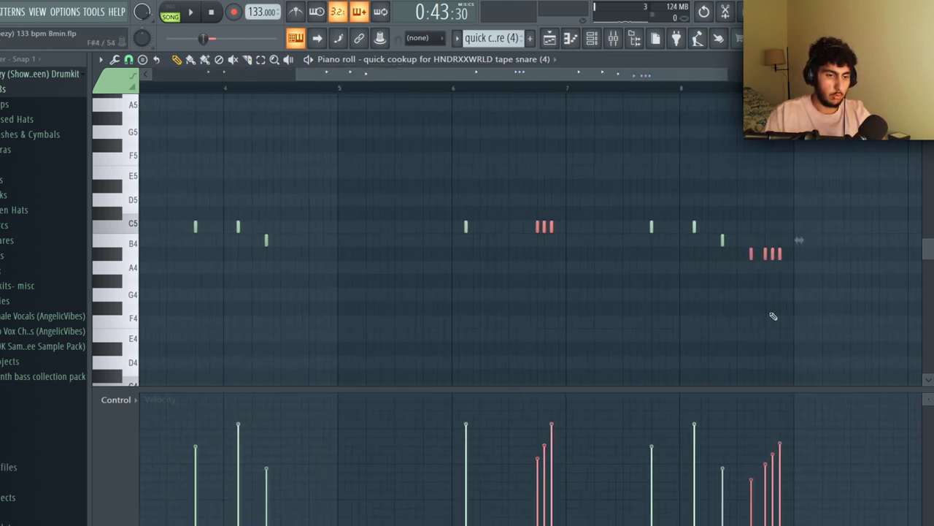
pyautogui.click(129, 59)
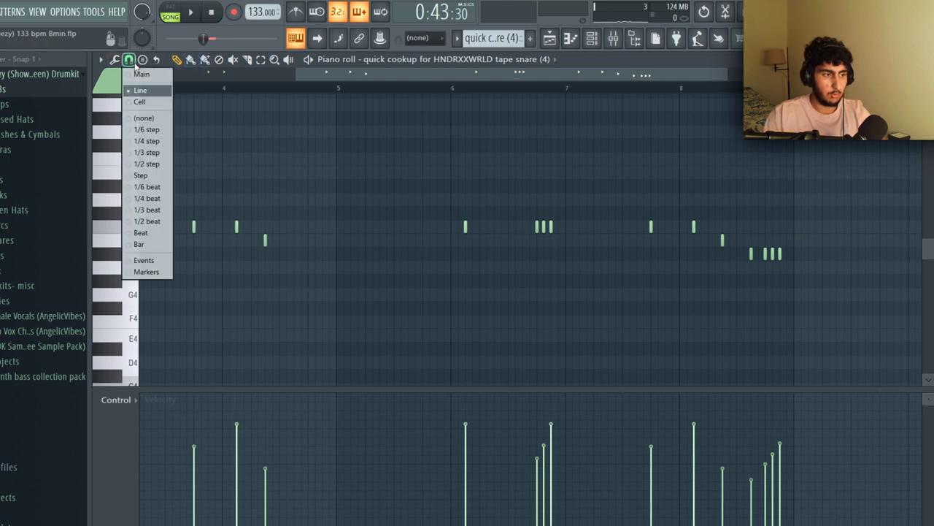
pyautogui.click(154, 166)
pyautogui.scroll(-1, 342, 171)
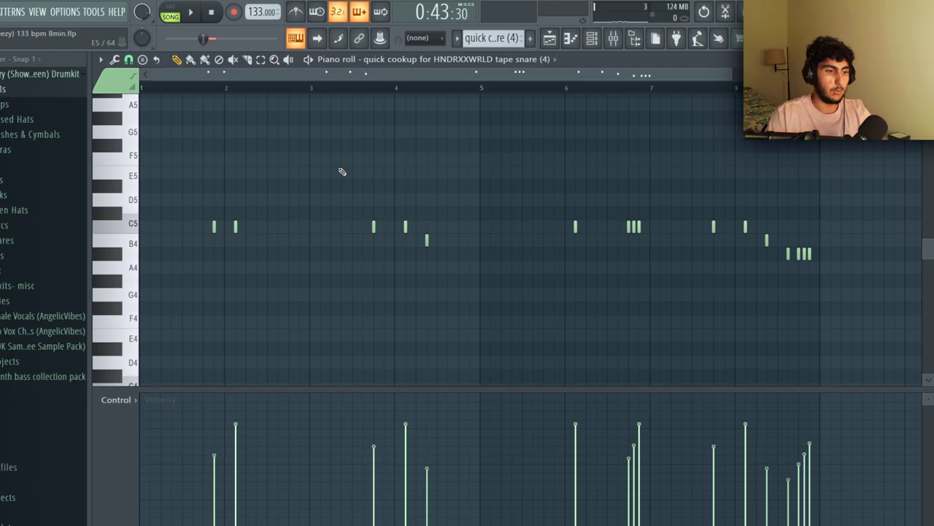
pyautogui.press('space')
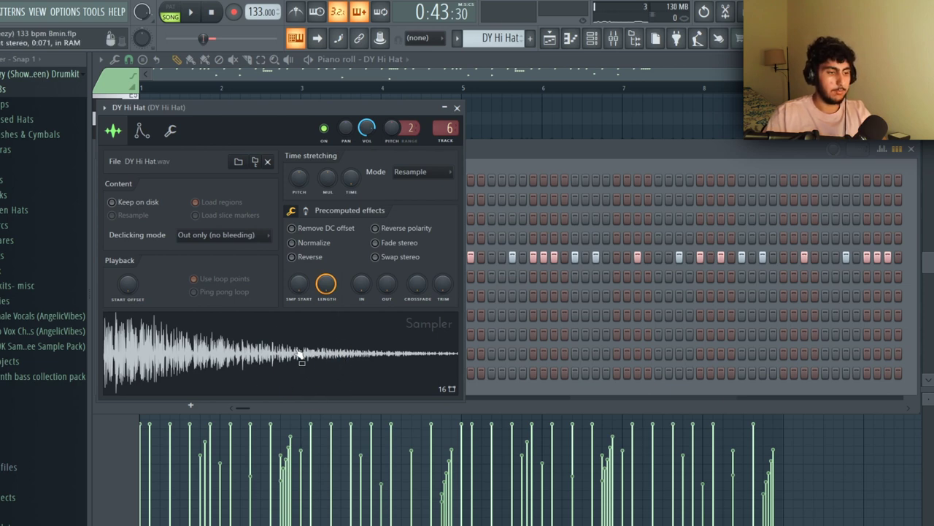
# Step: Bring up the hi-hat piano roll and highlight the C5 hi-hat runs through bar 5
pyautogui.click(576, 124)
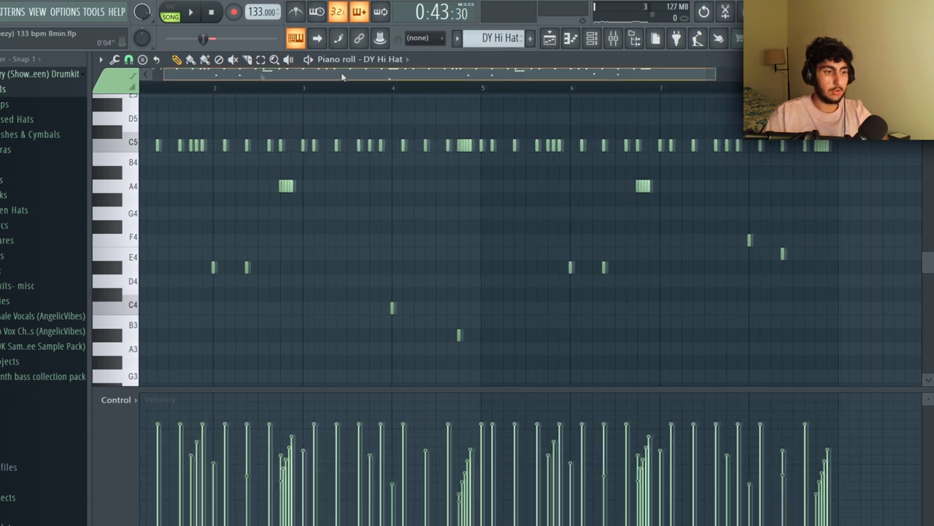
pyautogui.scroll(3, 926, 266)
pyautogui.scroll(-2, 926, 266)
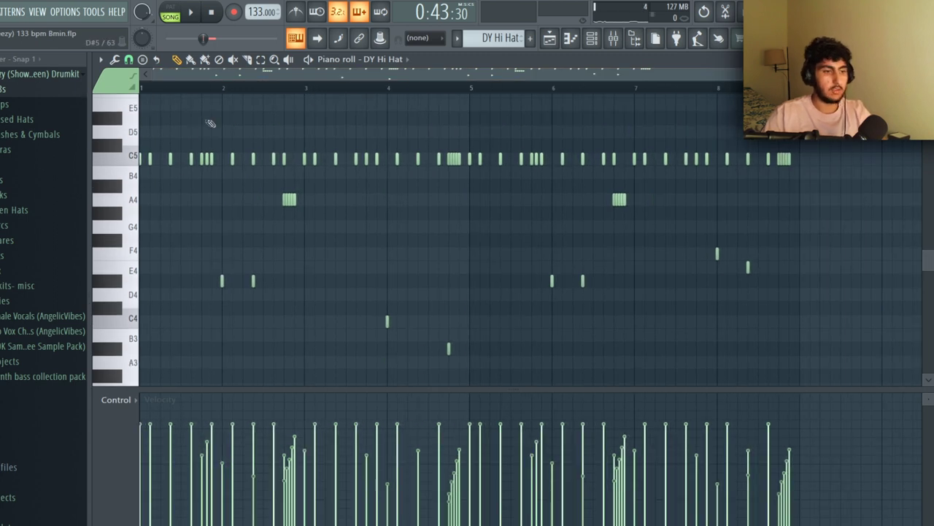
pyautogui.moveTo(443, 165); pyautogui.dragTo(144, 150)
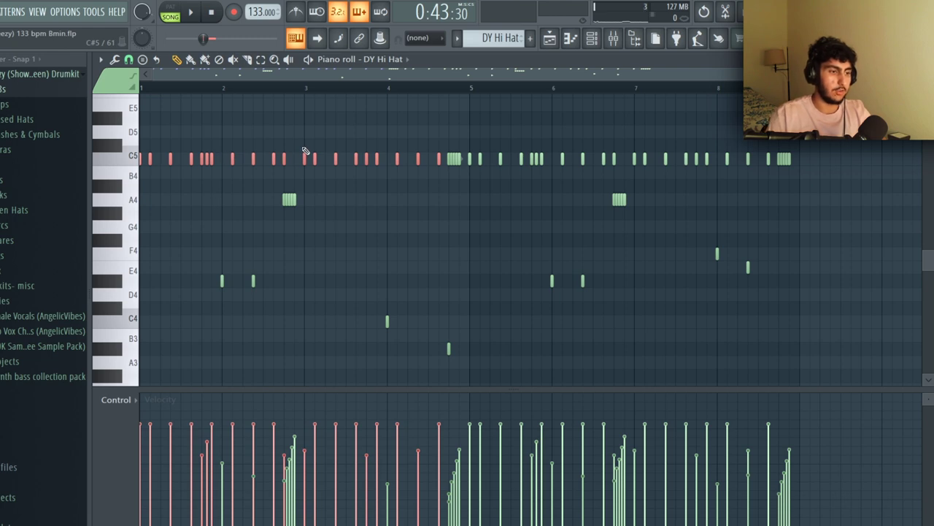
pyautogui.click(303, 181)
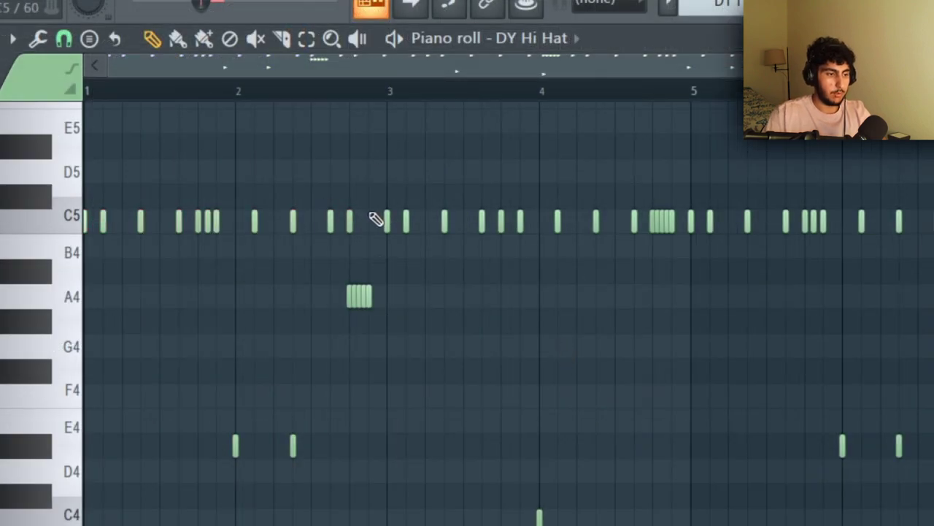
pyautogui.moveTo(375, 219); pyautogui.dragTo(352, 212)
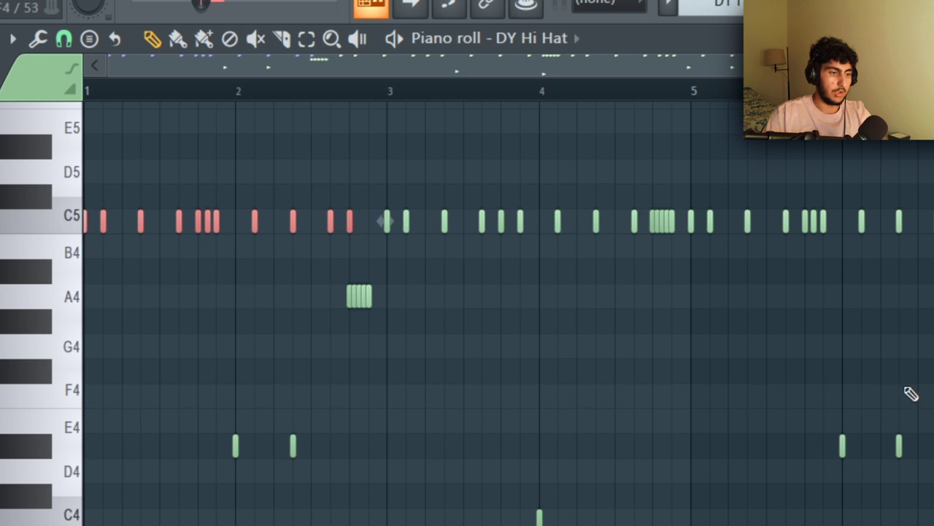
pyautogui.click(582, 252)
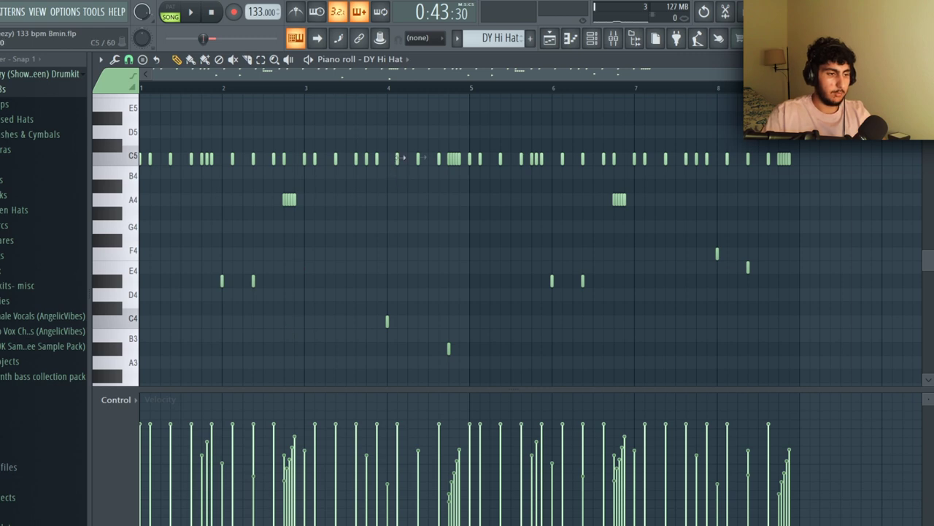
pyautogui.moveTo(471, 159); pyautogui.dragTo(407, 332)
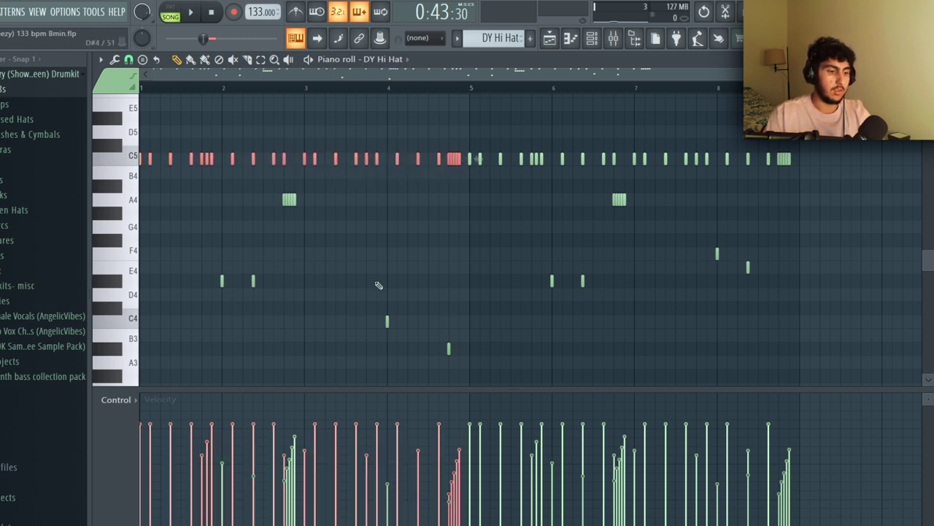
pyautogui.hotkey('ctrl', 'd')
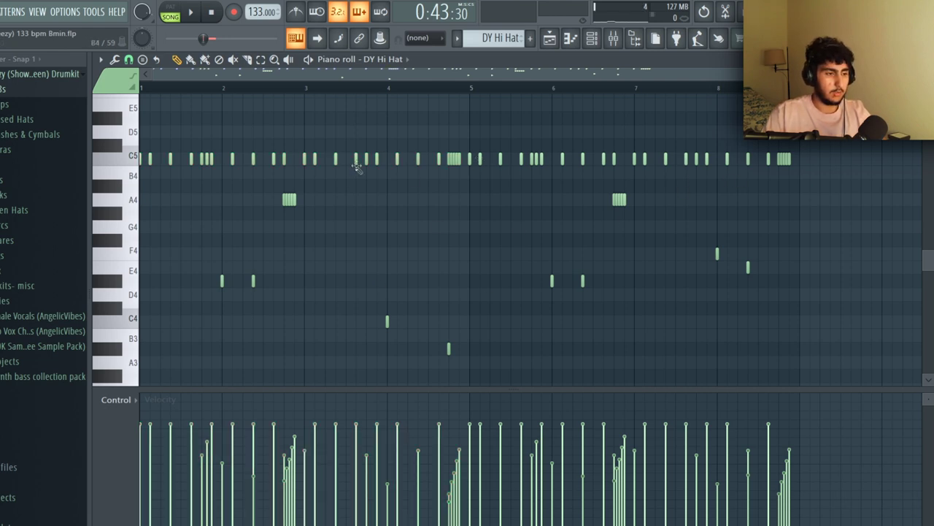
# Step: Highlight the A4 hi-hat bursts and lower pitched hits, then play the hi-hat pattern
pyautogui.moveTo(678, 208); pyautogui.dragTo(206, 193)
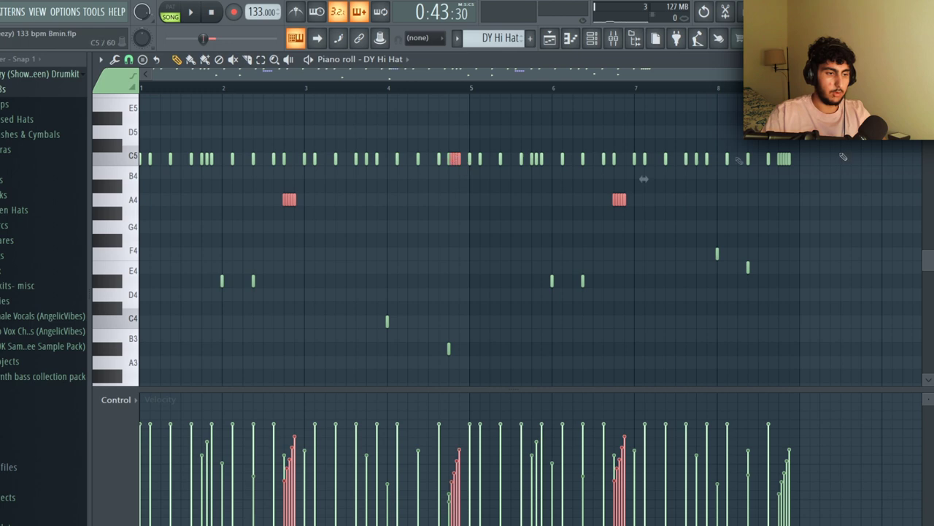
pyautogui.moveTo(782, 169); pyautogui.dragTo(781, 170)
pyautogui.hotkey('ctrl', 'd')
pyautogui.moveTo(782, 246); pyautogui.dragTo(181, 388)
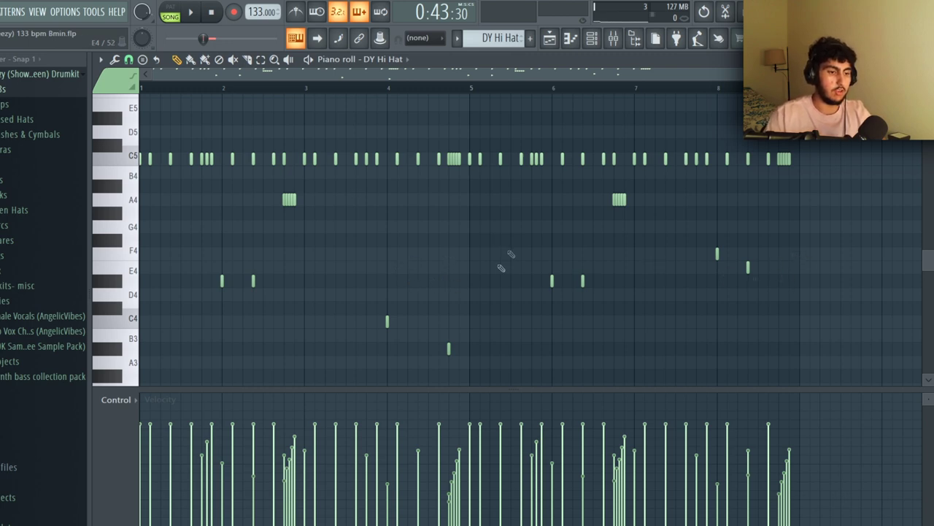
pyautogui.press('space')
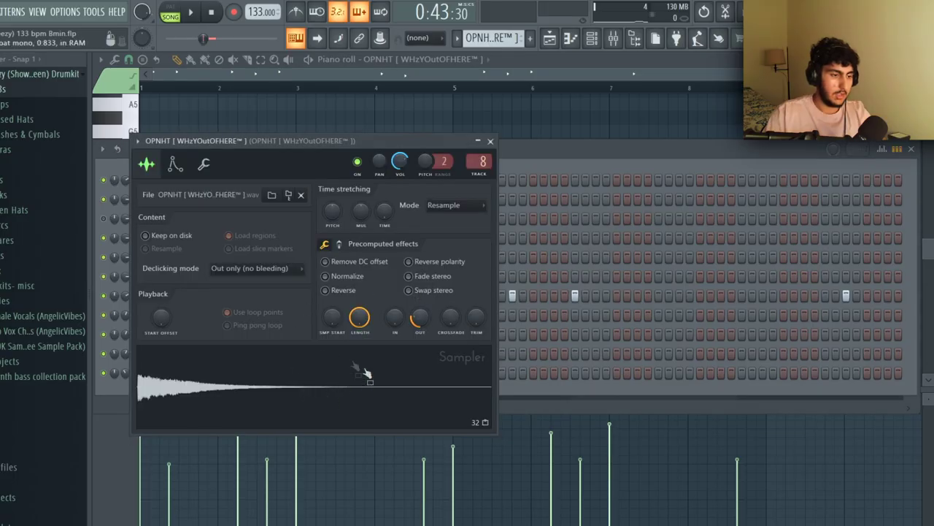
# Step: Move the OPNHT sampler window aside and play its sparse open-hat pattern
pyautogui.moveTo(366, 372); pyautogui.dragTo(291, 376)
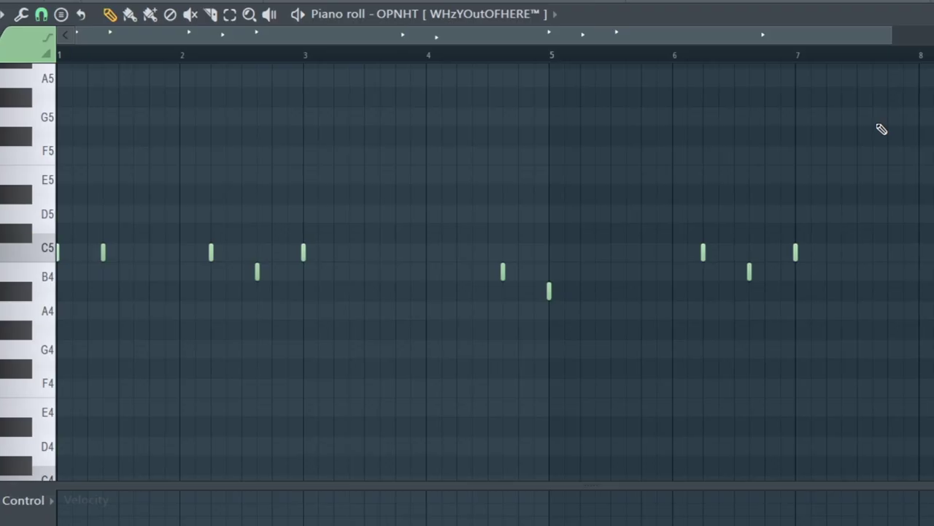
pyautogui.press('space')
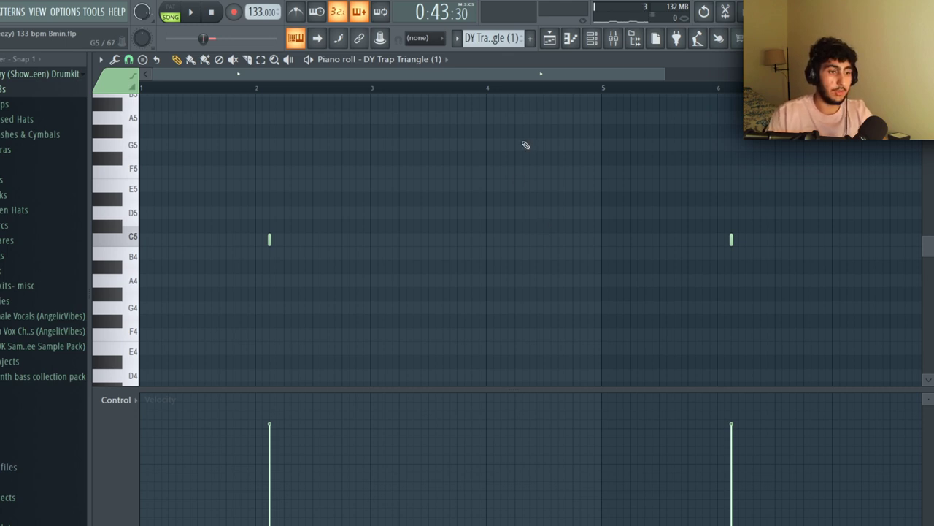
# Step: Play the DY Trap Triangle's two-hit C5 pattern
pyautogui.press('space')
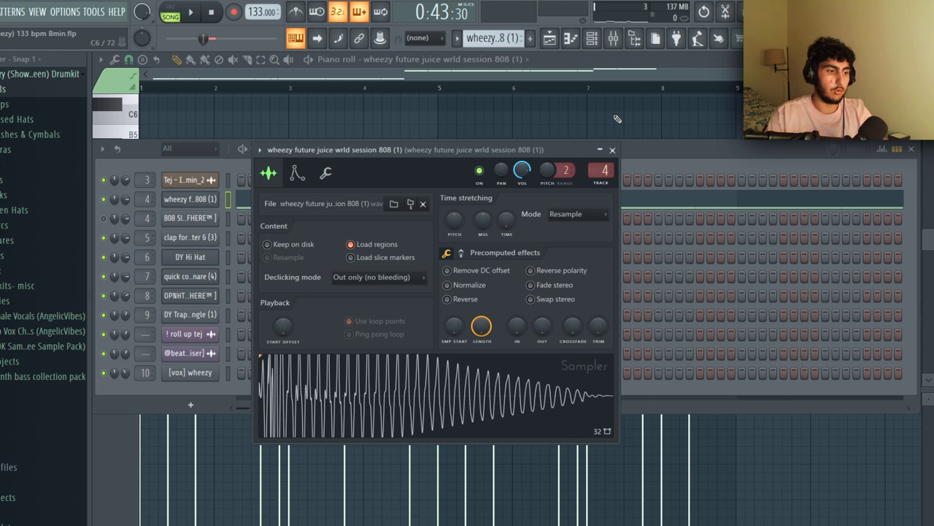
# Step: Select the 808's B4, G5 and A5 notes, deselect, and play the bass line
pyautogui.click(576, 115)
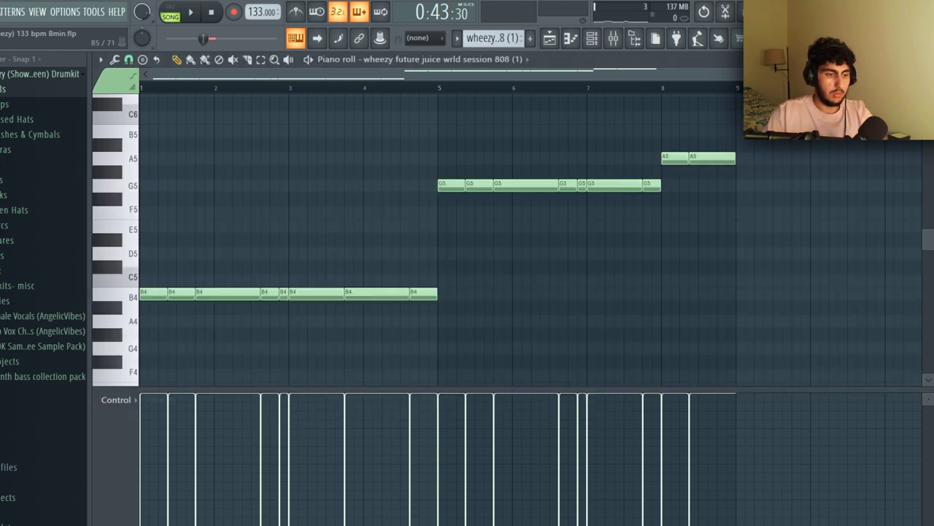
pyautogui.moveTo(788, 125); pyautogui.dragTo(149, 317)
pyautogui.click(610, 292)
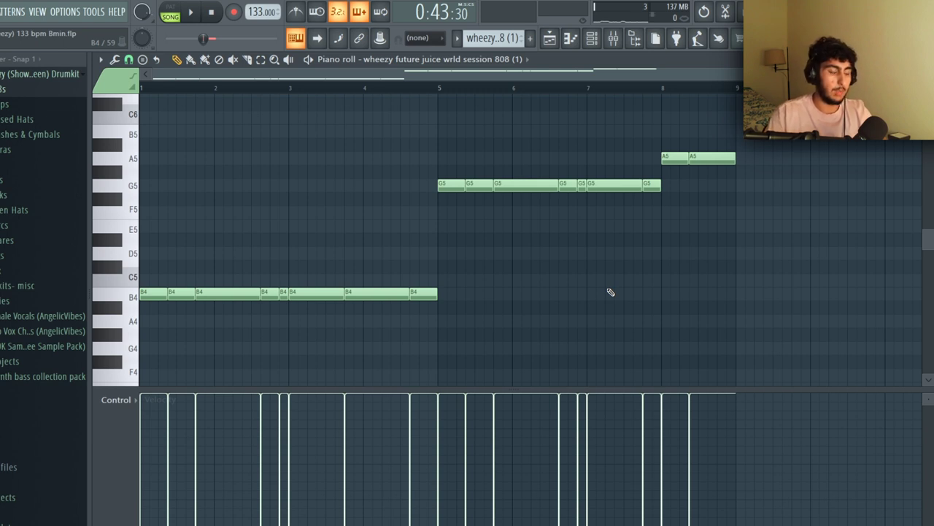
pyautogui.press('space')
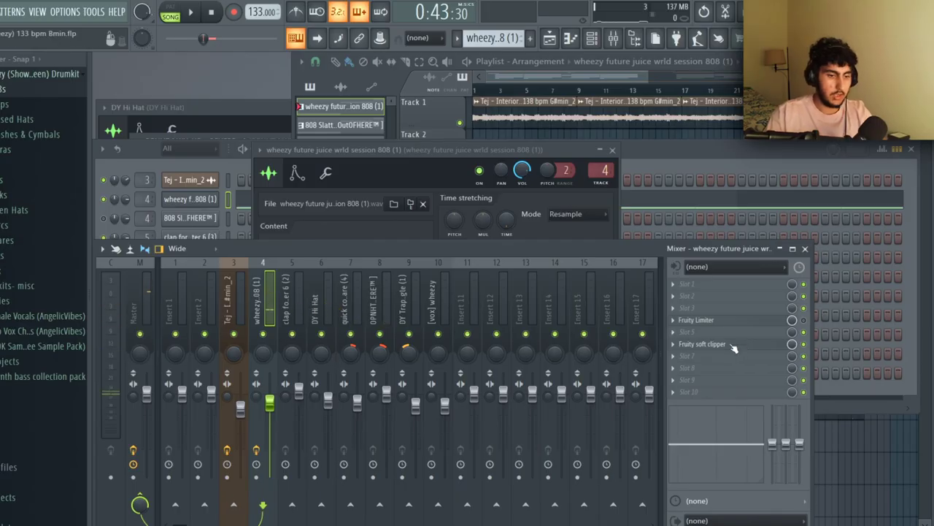
# Step: Show the Fruity soft clipper on the 808 mixer insert, then close its window
pyautogui.click(732, 345)
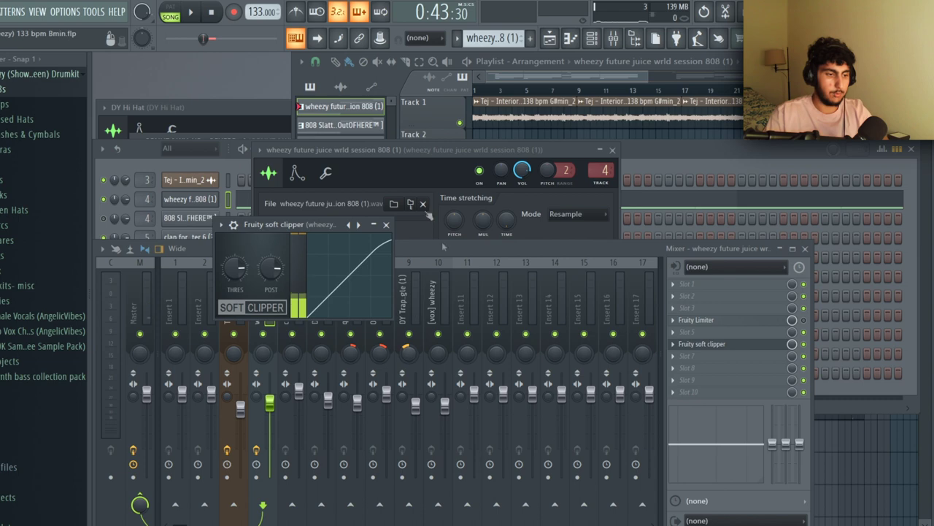
pyautogui.moveTo(306, 226); pyautogui.dragTo(745, 252)
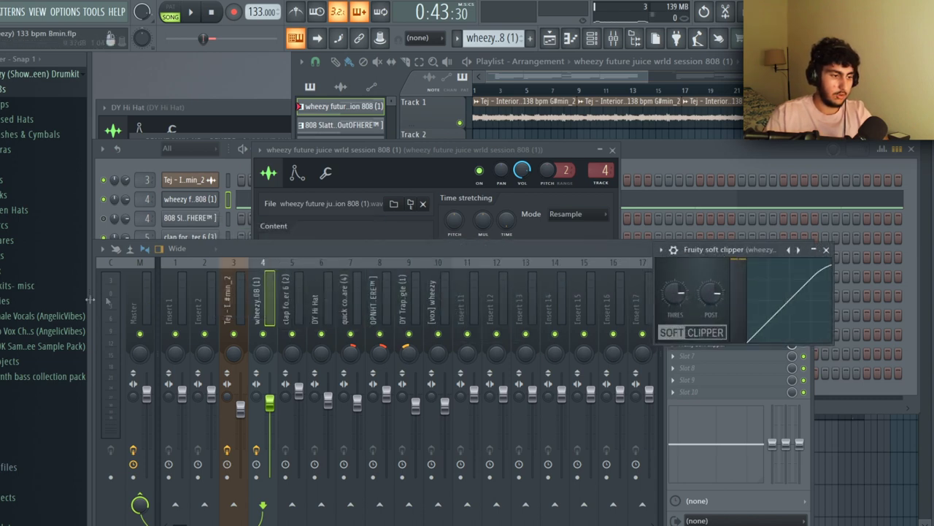
pyautogui.press('Escape')
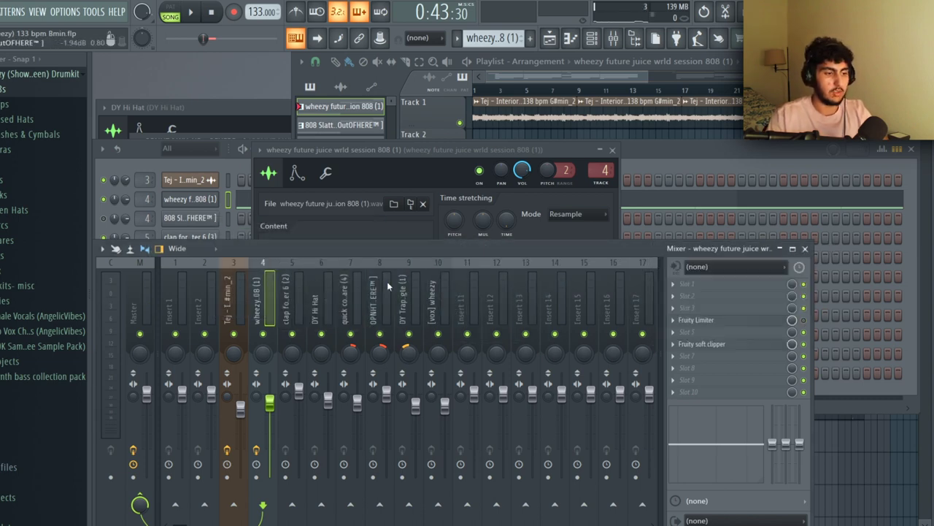